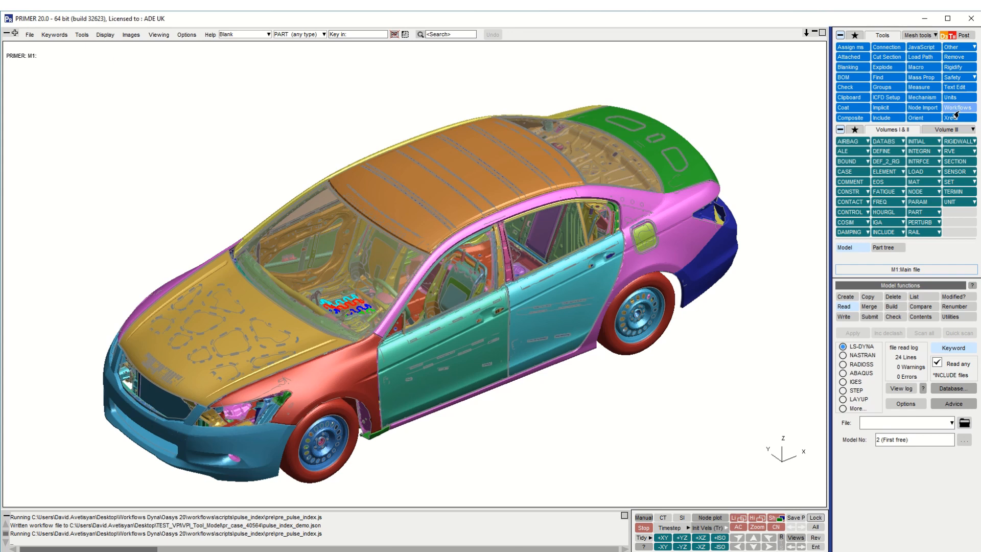
# Open the Pulse Index workflow and set its units to U2 (mm,T,s)
pyautogui.click(955, 109)
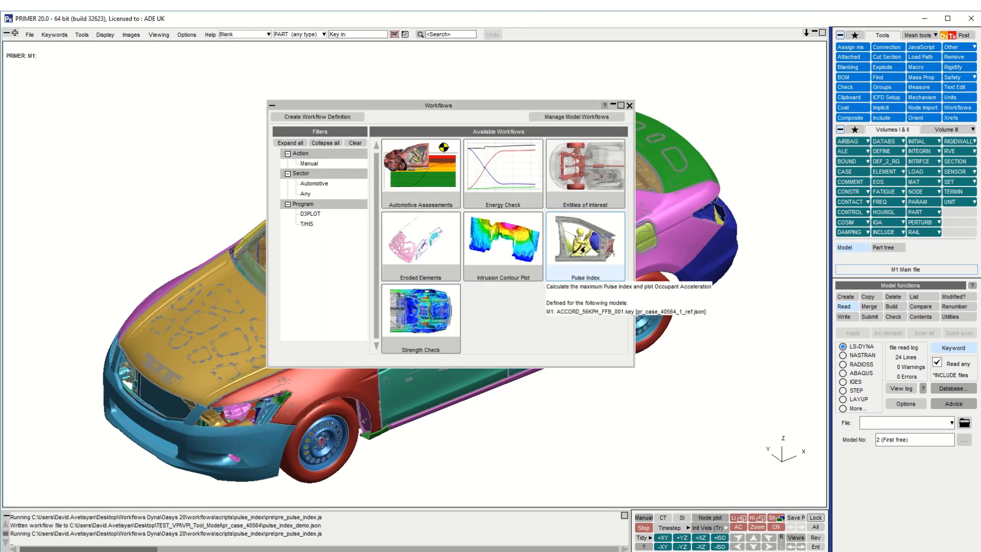
pyautogui.click(584, 251)
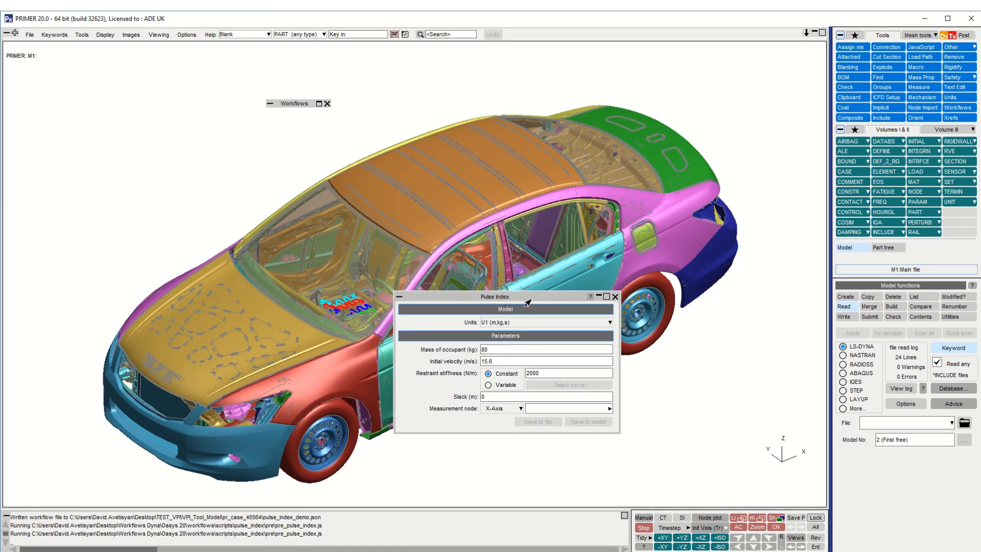
pyautogui.click(497, 324)
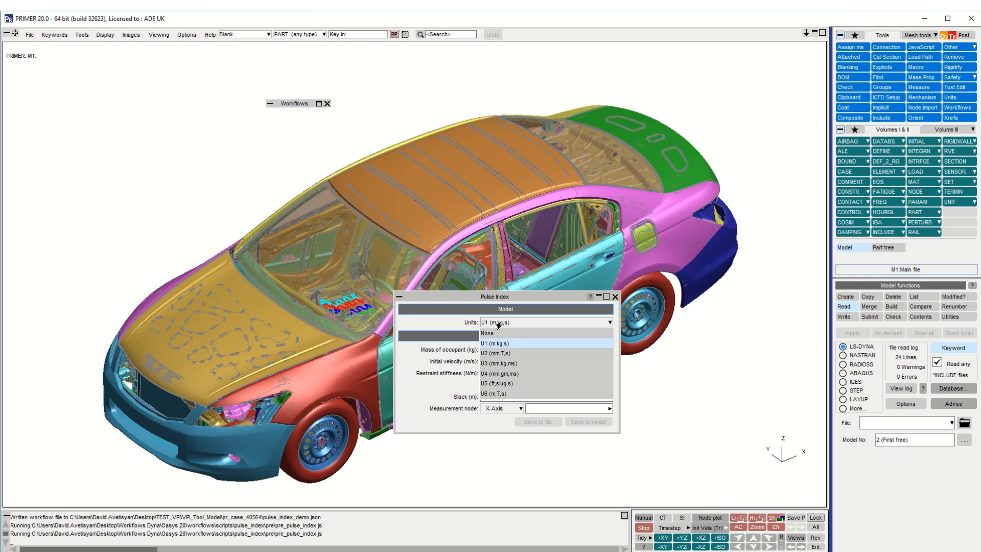
pyautogui.click(520, 358)
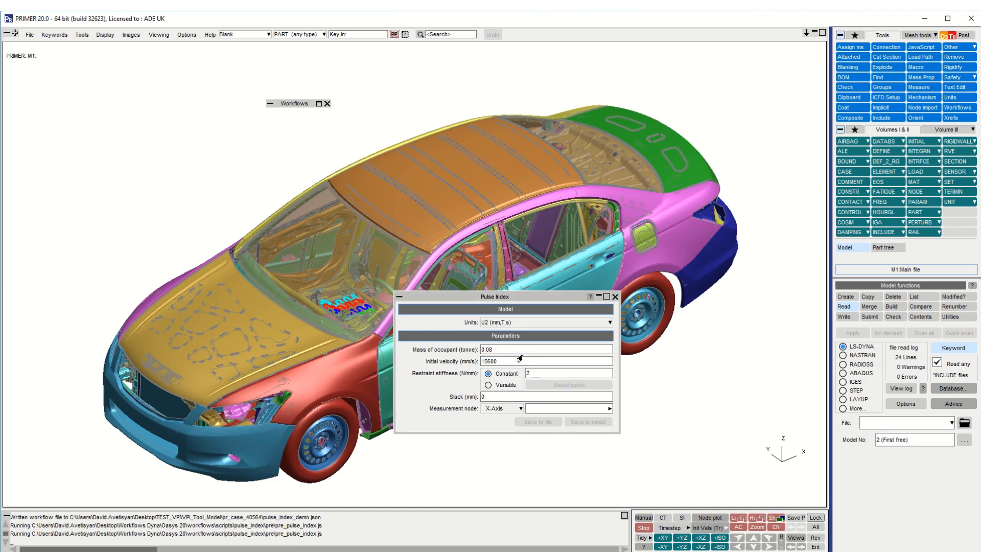
# Enter an occupant mass of 0.1 tonne, initial velocity of 15600 mm/s, constant restraint stiffness of 200 N/mm and slack of 0 mm
pyautogui.click(493, 350)
pyautogui.press('Return')
pyautogui.click(484, 362)
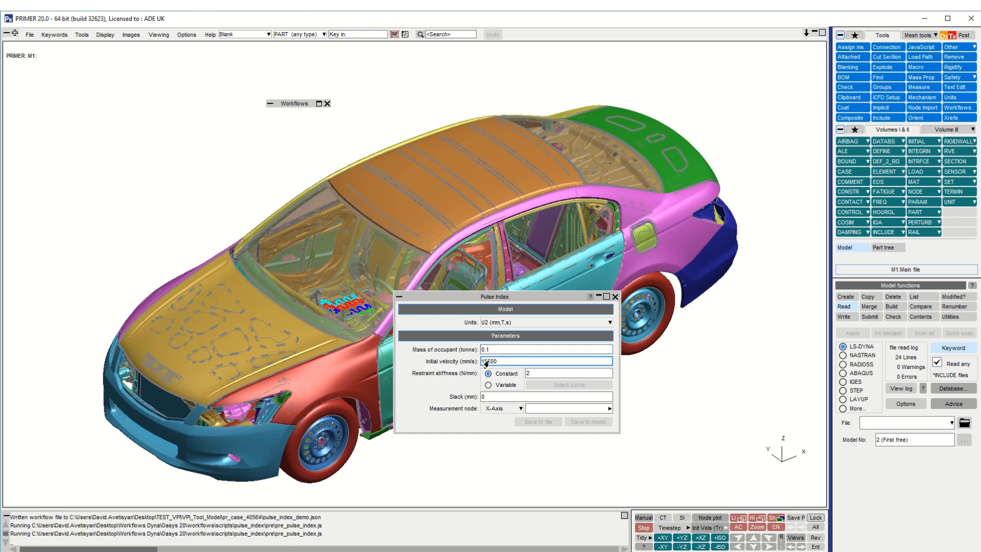
pyautogui.press('Return')
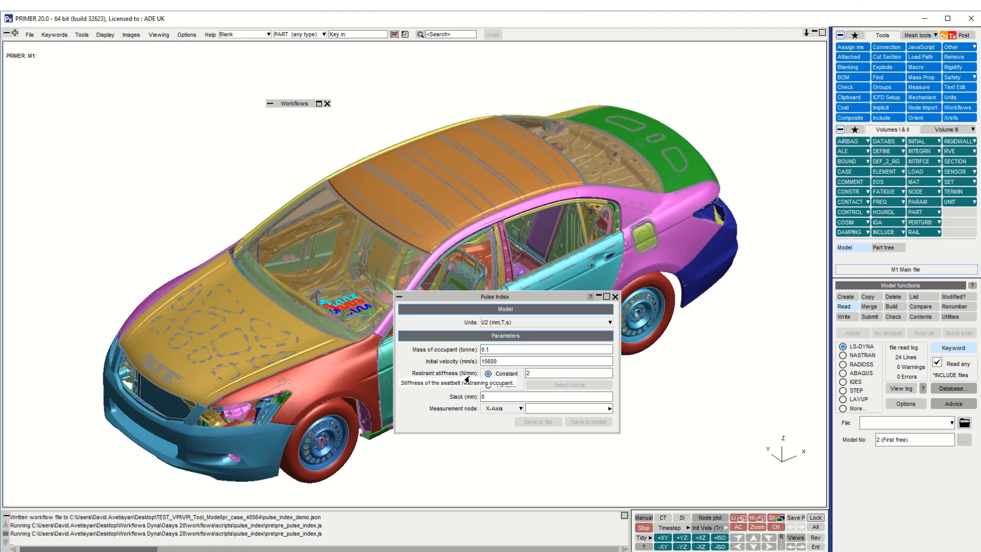
pyautogui.click(531, 373)
pyautogui.write('00')
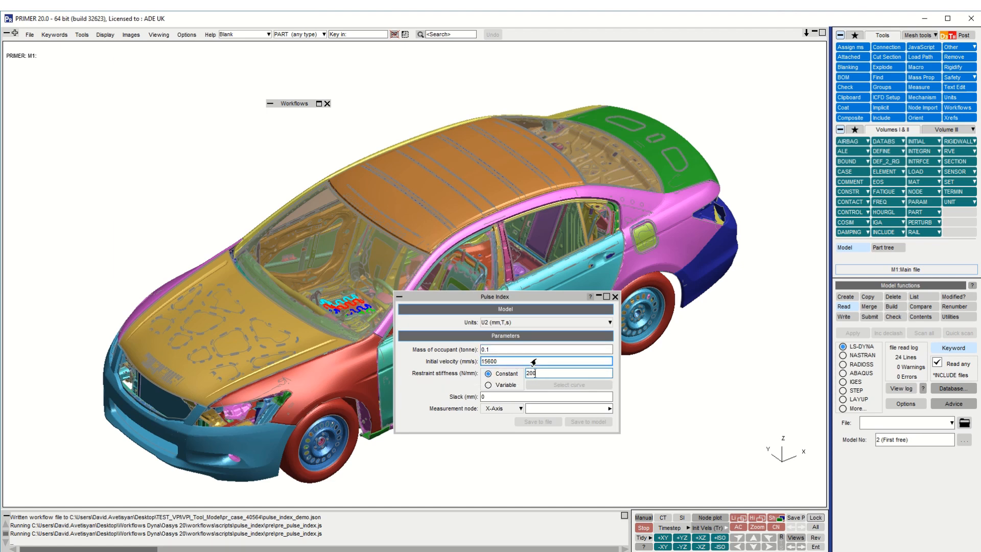
pyautogui.press('Return')
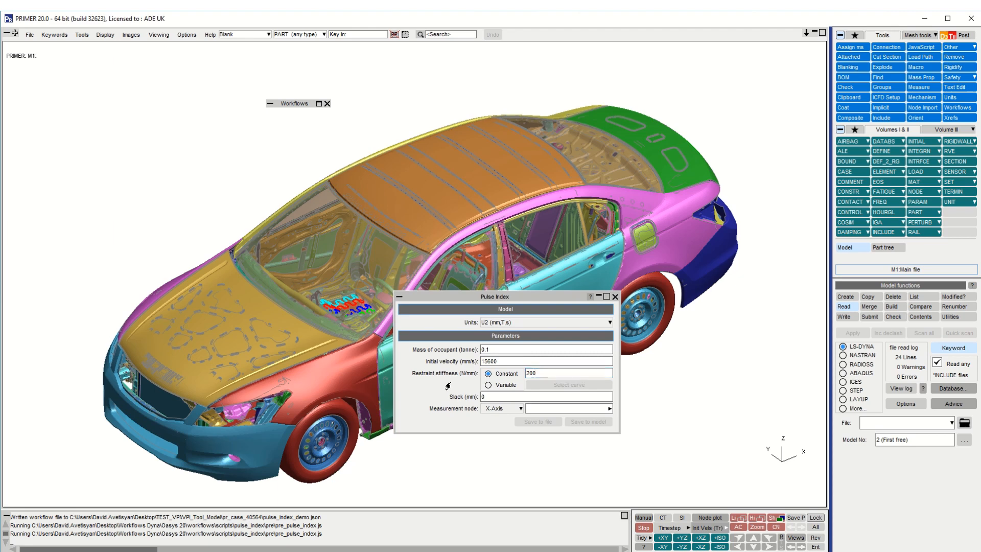
pyautogui.click(491, 397)
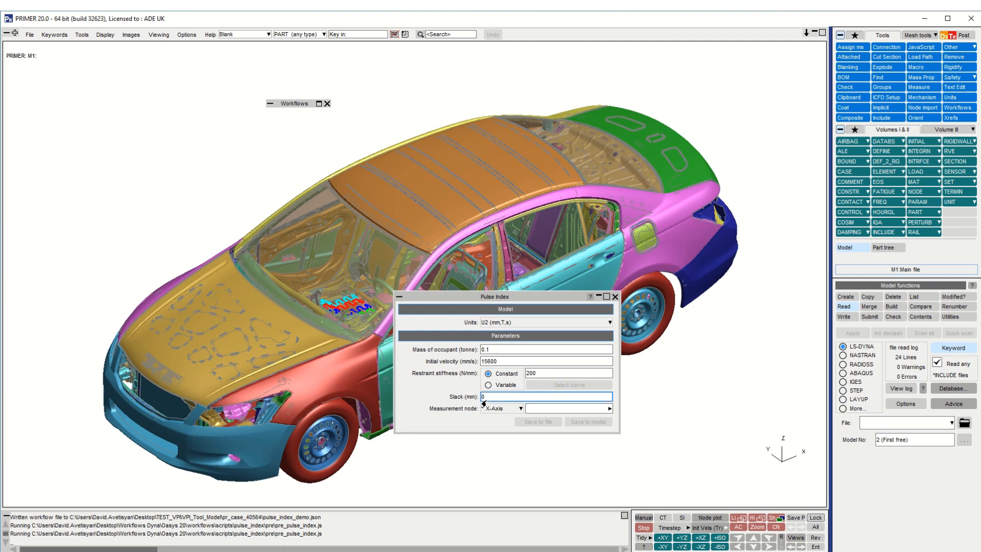
pyautogui.moveTo(490, 402)
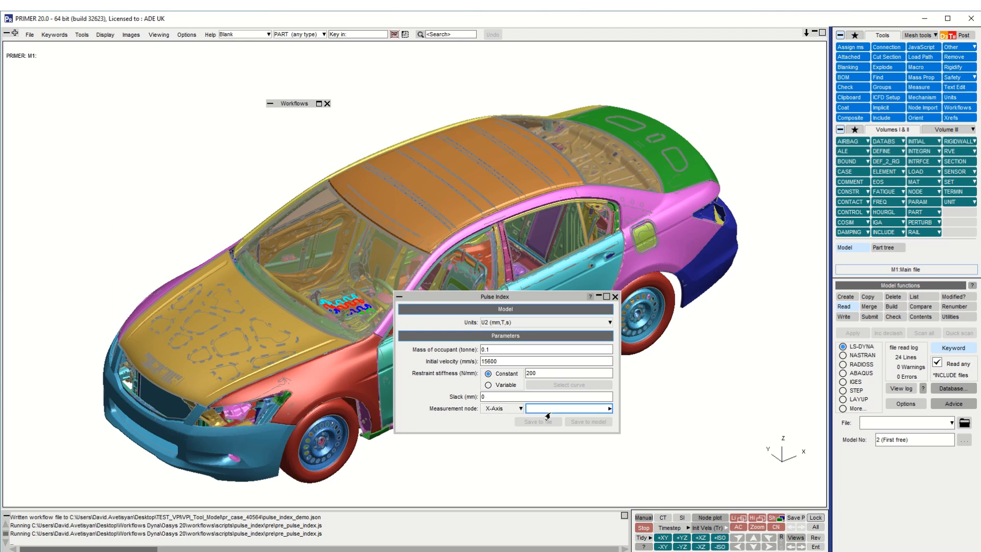
# Choose database history node 80029911 as the measurement node, with X-Axis as its direction
pyautogui.click(609, 409)
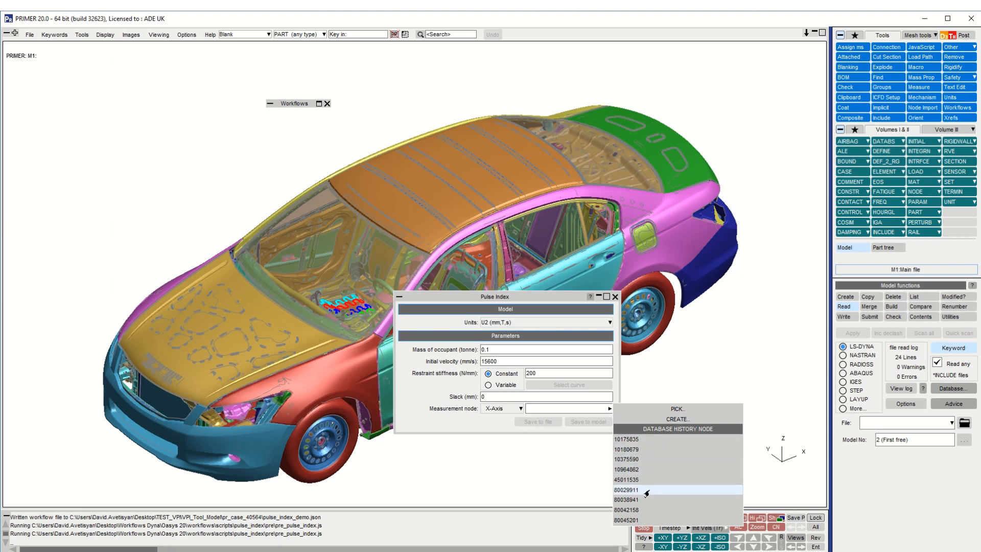
pyautogui.click(646, 493)
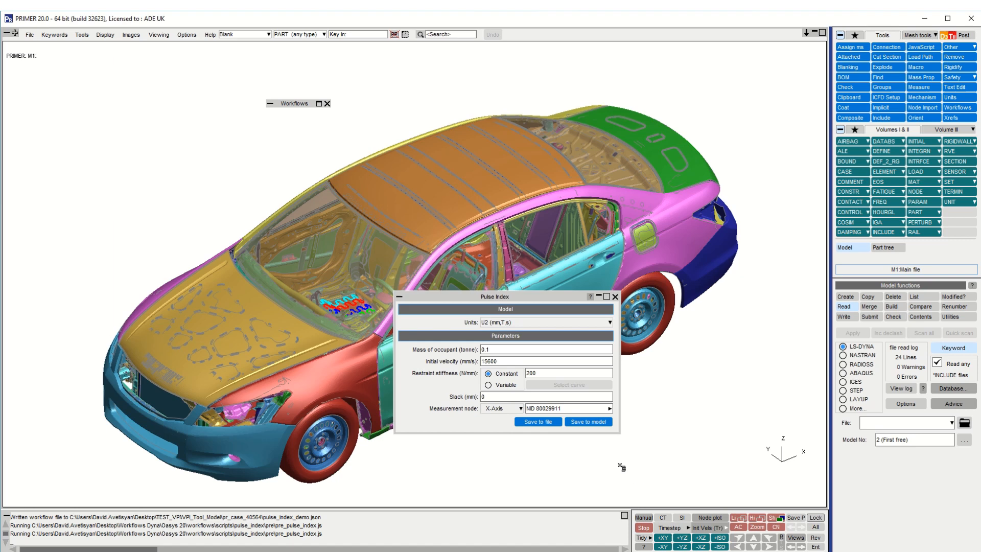
pyautogui.click(519, 409)
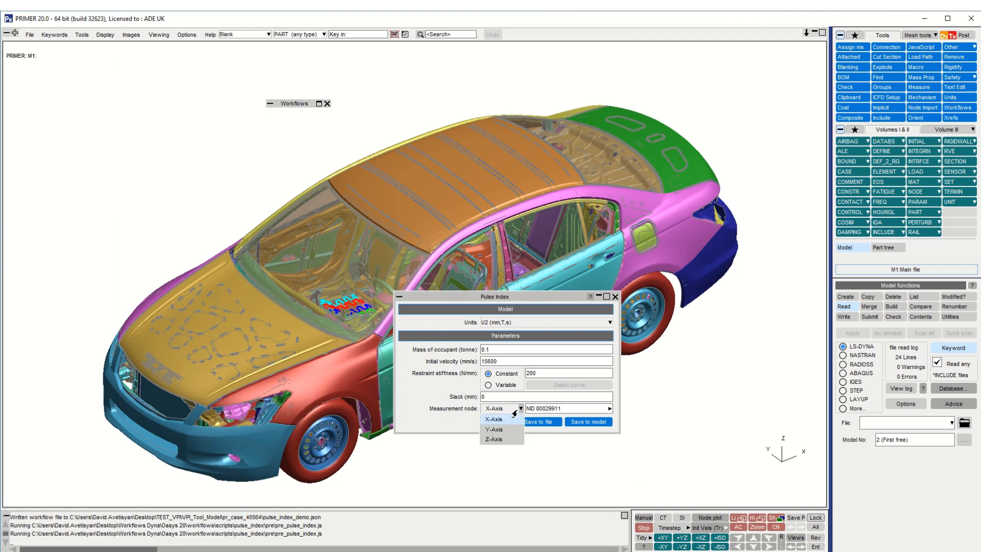
pyautogui.click(500, 421)
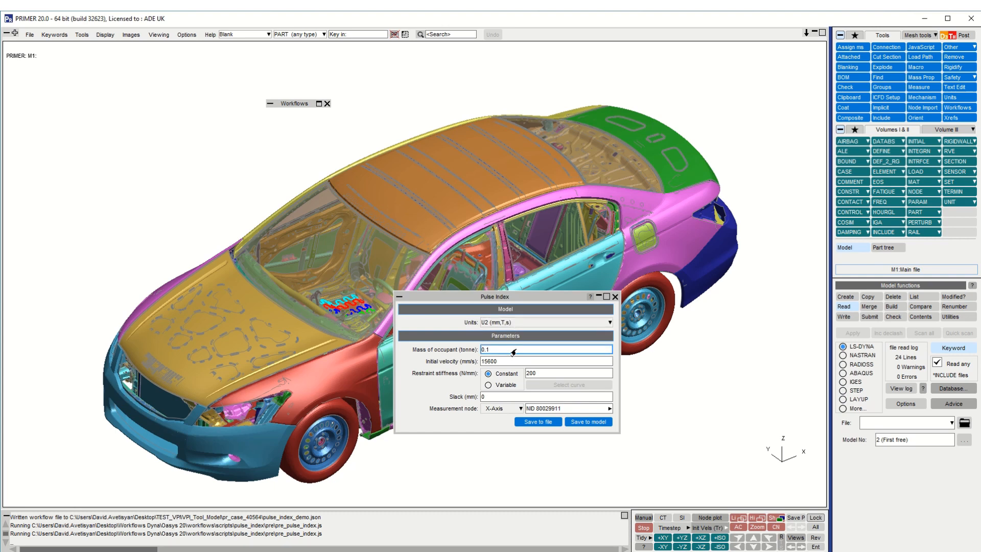
# Try the U3 (mm,kg,ms) and U5 (ft,slug,s) unit systems for the workflow parameters
pyautogui.click(511, 323)
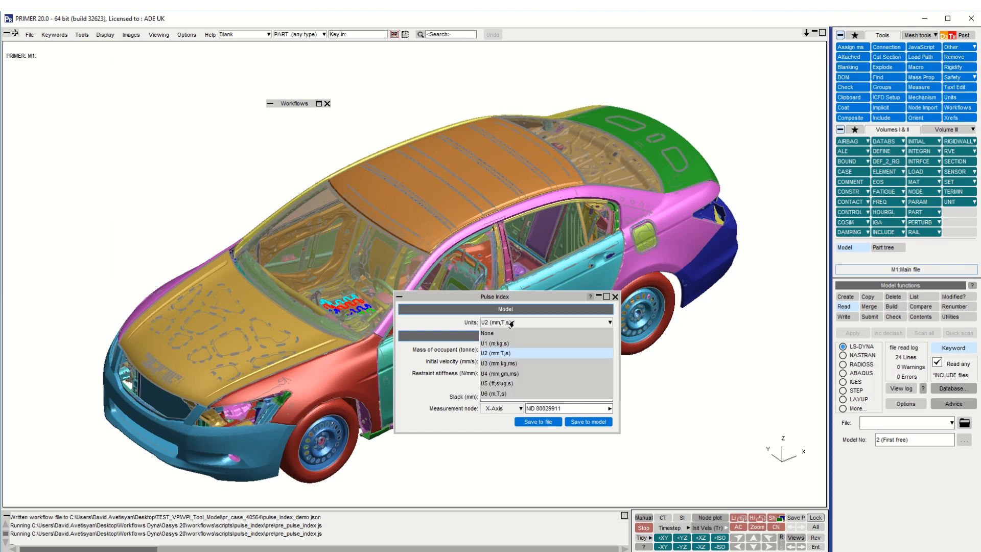
pyautogui.click(512, 365)
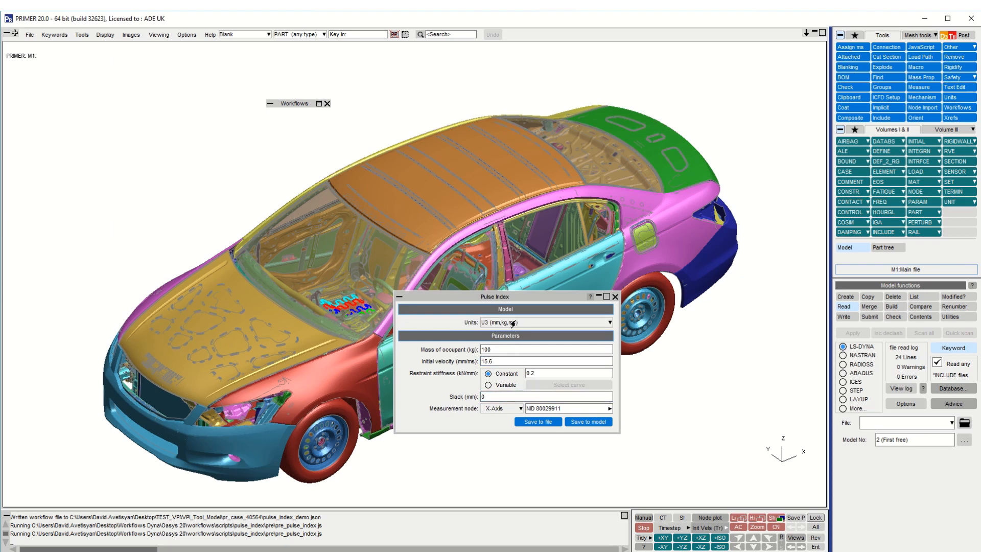
pyautogui.click(514, 322)
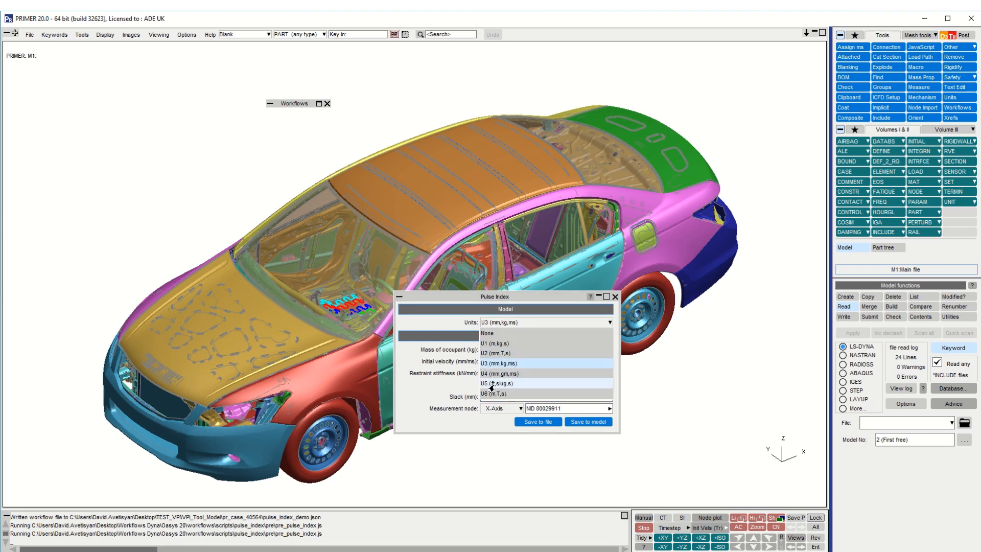
pyautogui.click(516, 385)
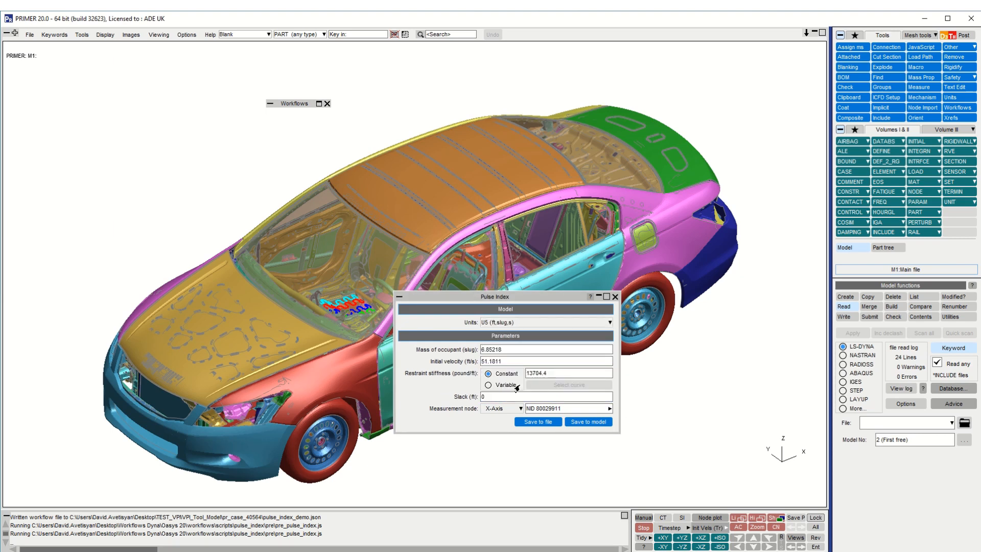
# Set the units to U1 (m,kg,s) and the constant restraint stiffness to 200000 N/m
pyautogui.click(520, 322)
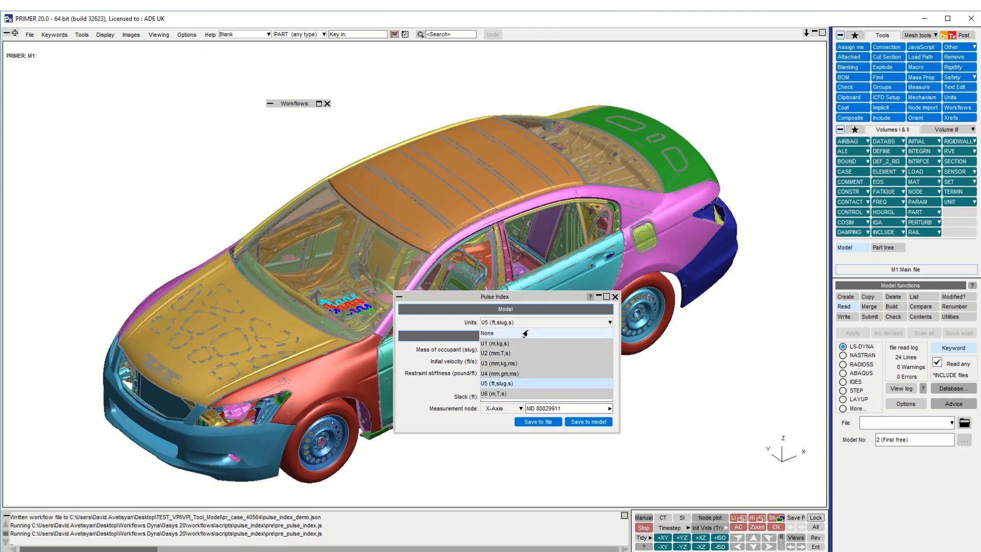
pyautogui.click(523, 345)
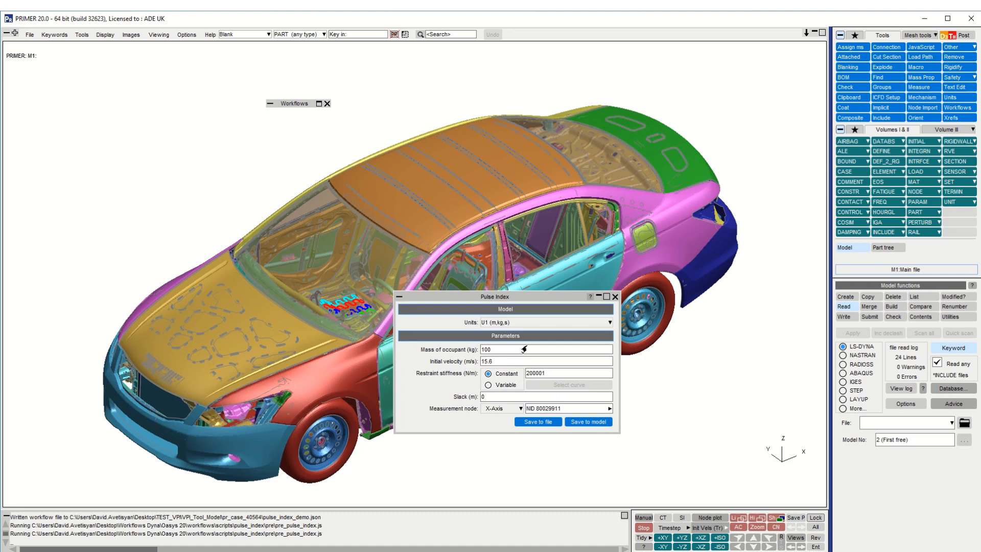
pyautogui.click(487, 386)
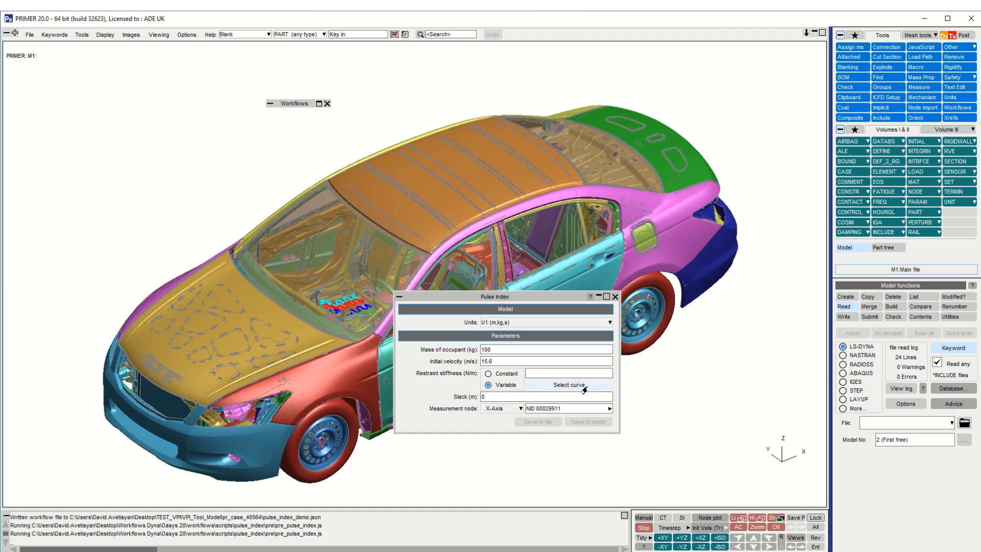
pyautogui.click(501, 377)
pyautogui.click(535, 377)
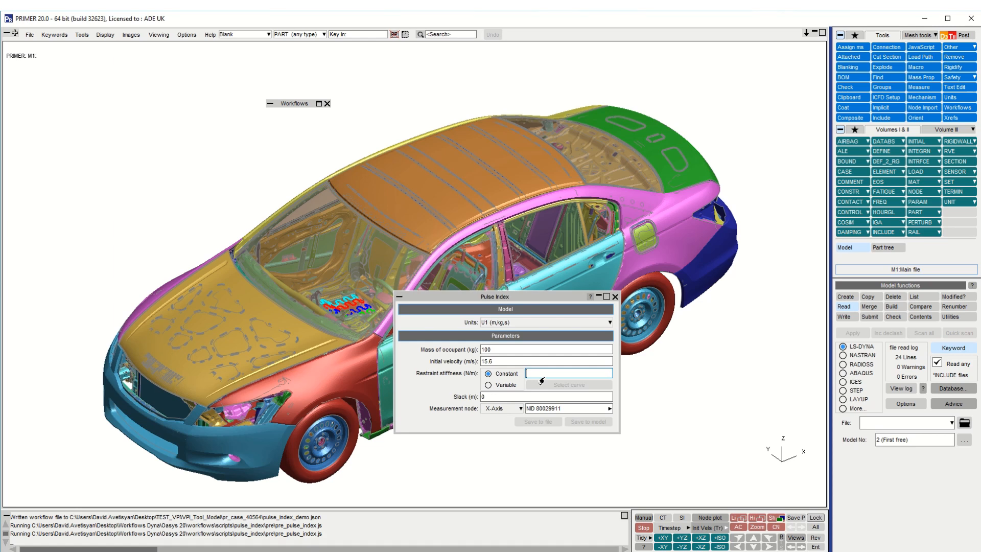
pyautogui.write('200000')
pyautogui.press('Return')
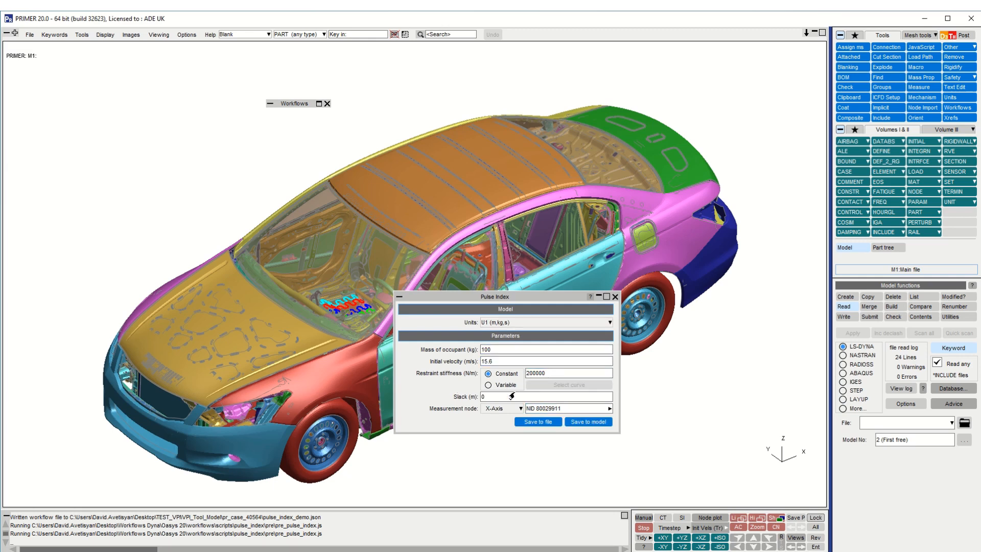
# Save the workflow definition to file over pulse_index_demo.json in the pr_case_40564 folder
pyautogui.click(532, 408)
pyautogui.click(537, 421)
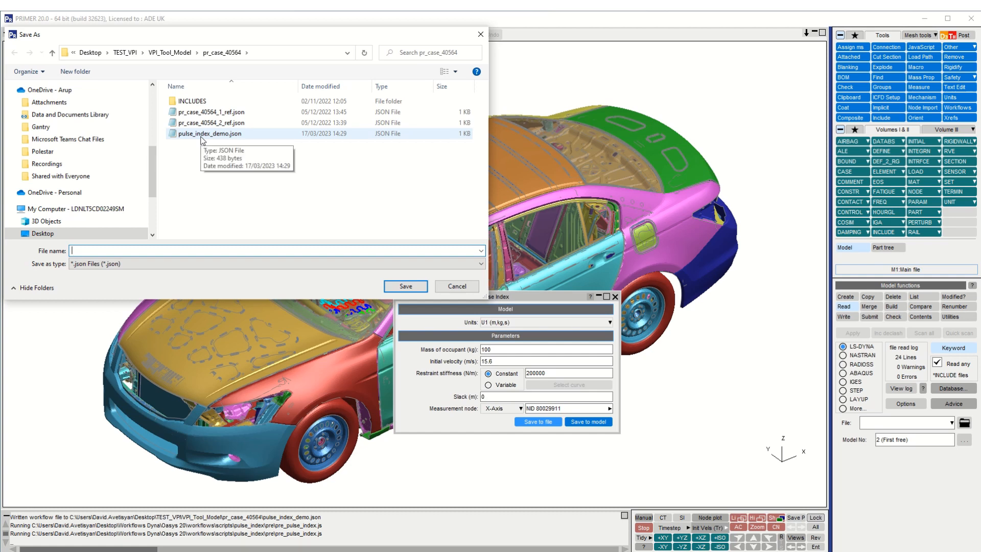
pyautogui.click(202, 136)
pyautogui.click(406, 286)
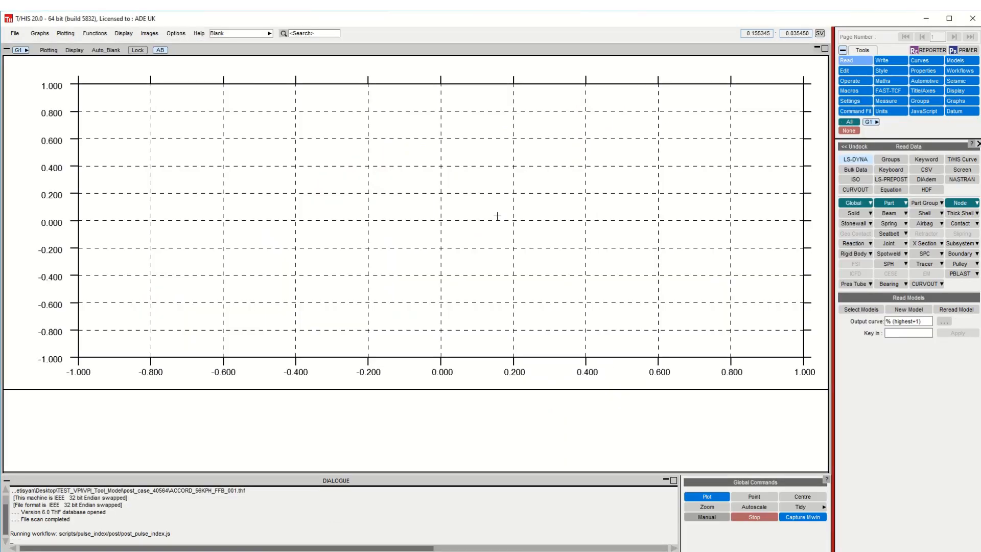
# In T/HIS, open the Pulse Index workflow and set the mass of occupant to 80 kg
pyautogui.click(953, 75)
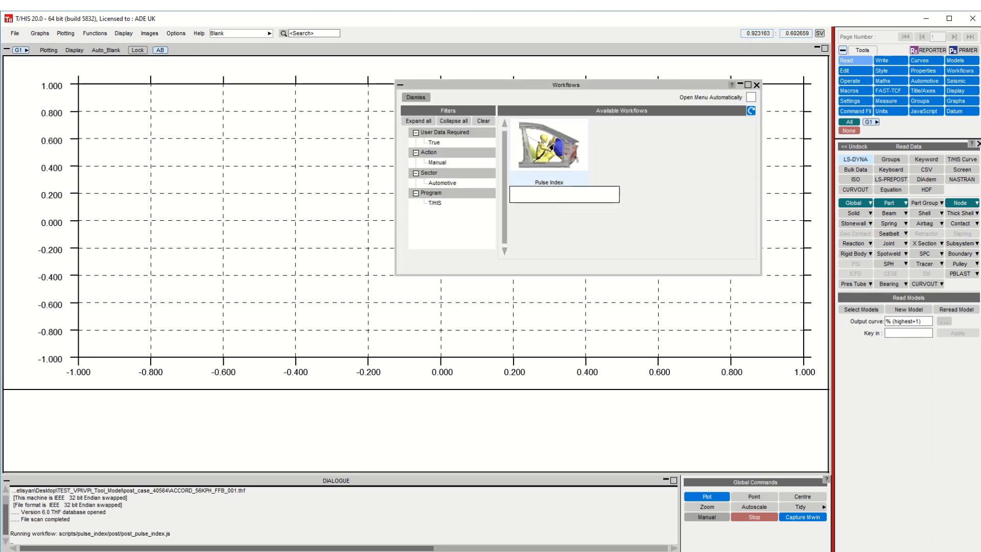
pyautogui.click(561, 145)
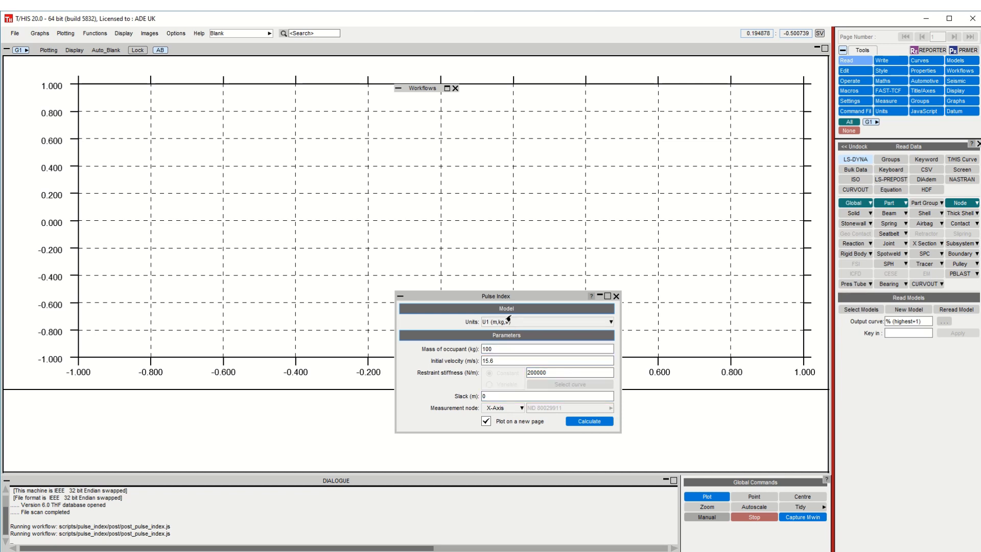
pyautogui.doubleClick(500, 352)
pyautogui.write('80')
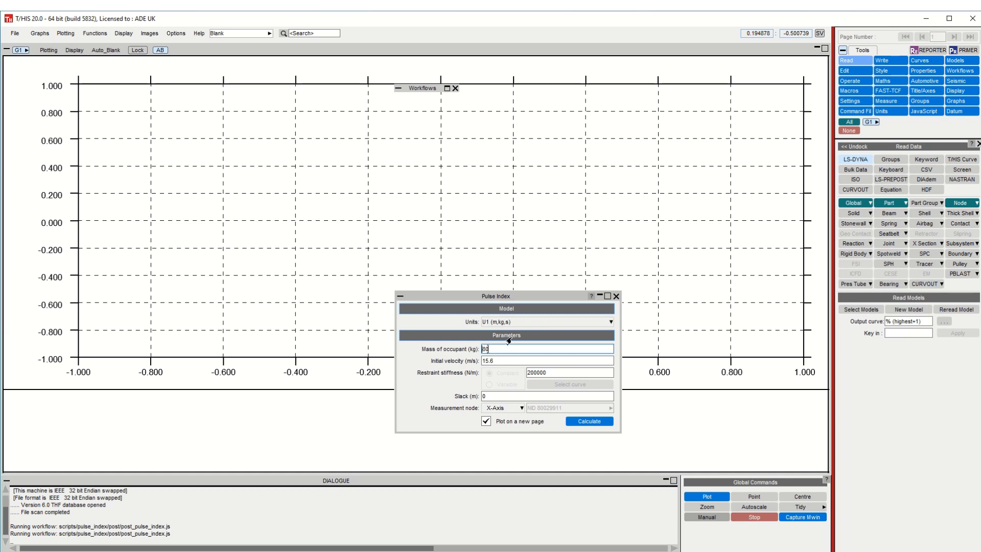
pyautogui.click(499, 362)
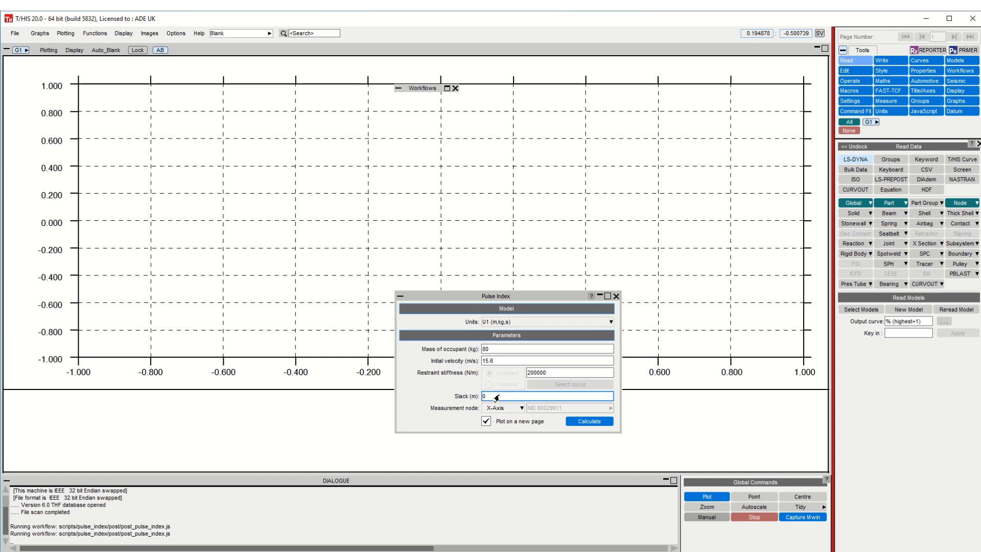
# Calculate the pulse index in U2 (mm,T,s) units without plotting on a new page, and dismiss the result message
pyautogui.click(501, 323)
pyautogui.click(496, 351)
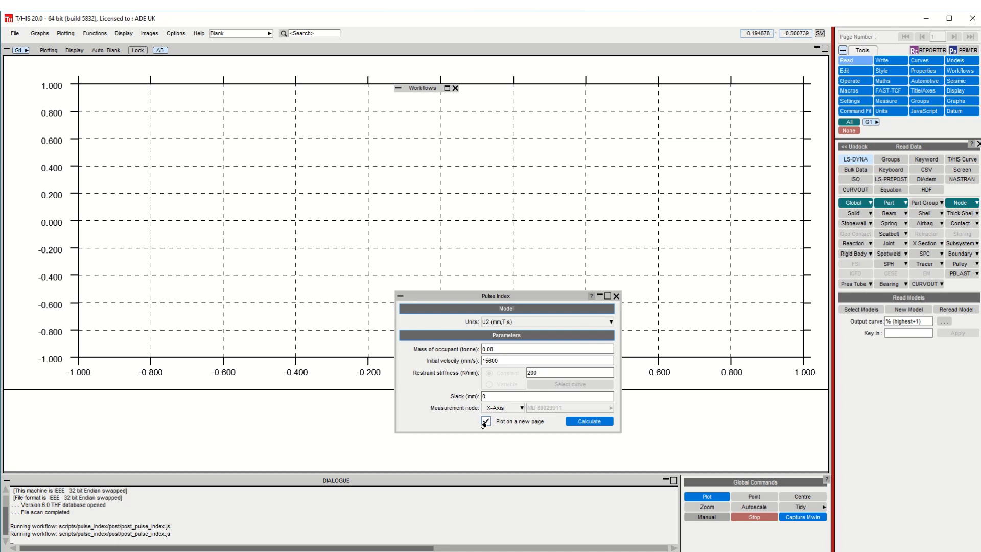
pyautogui.click(485, 423)
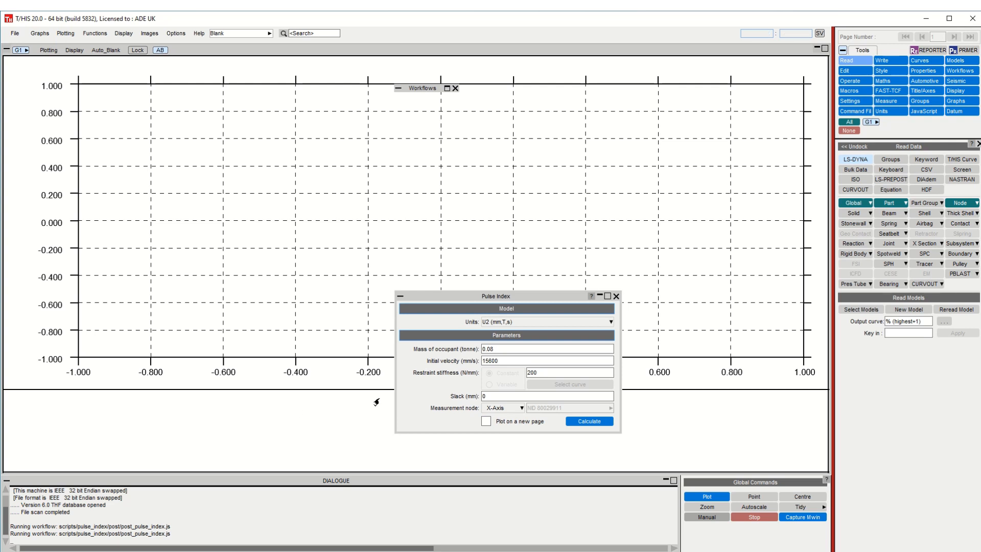
pyautogui.click(573, 422)
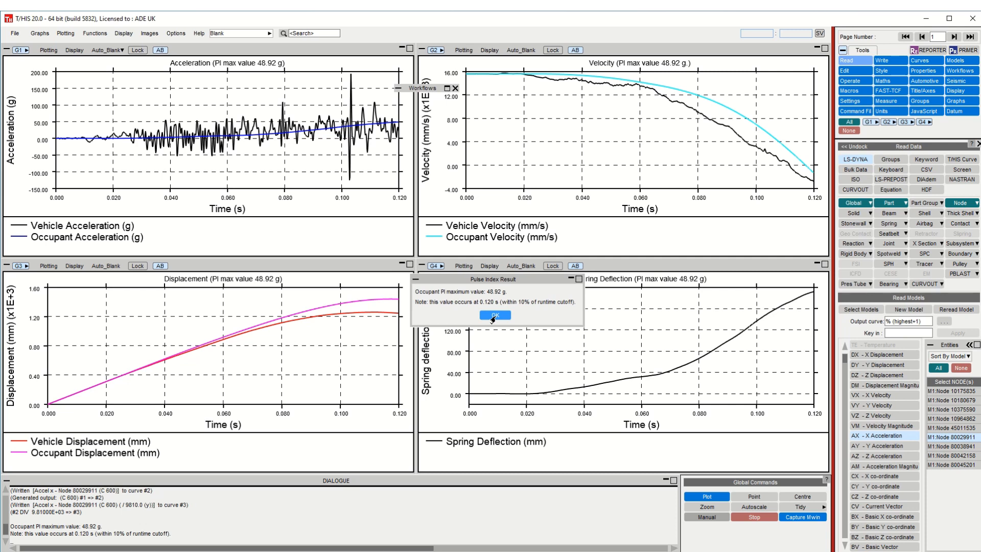
pyautogui.click(493, 315)
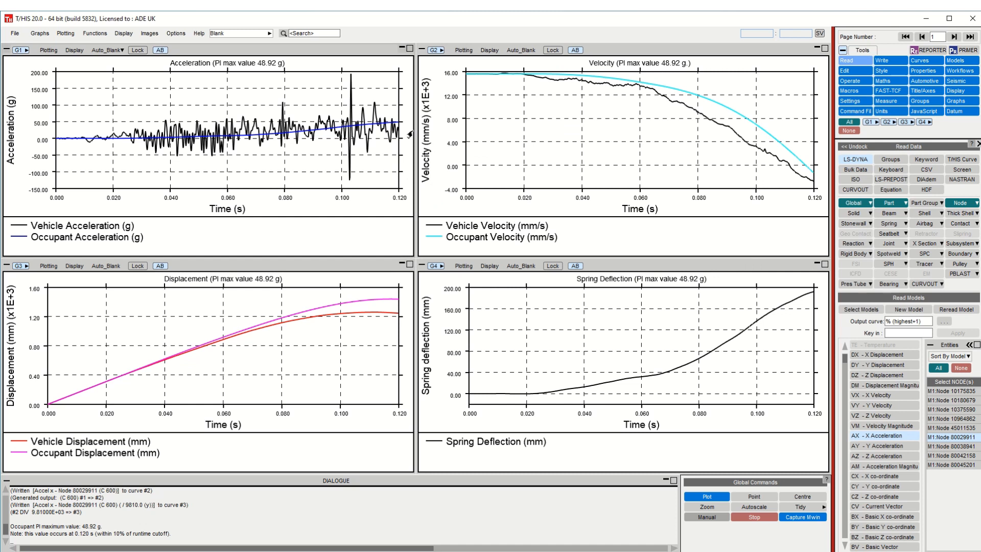